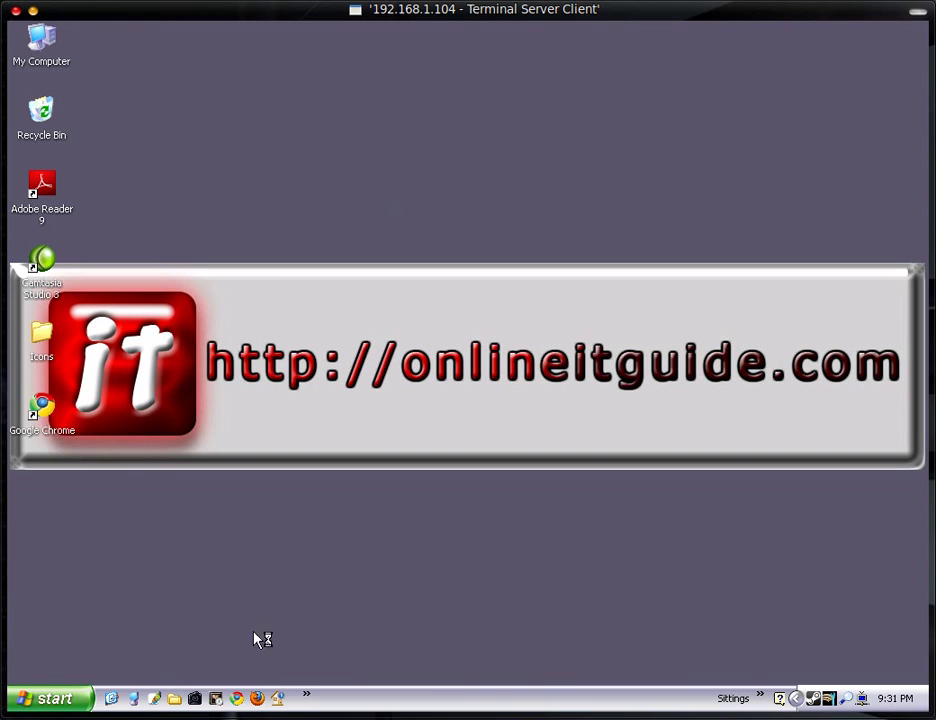
left_click(237, 698)
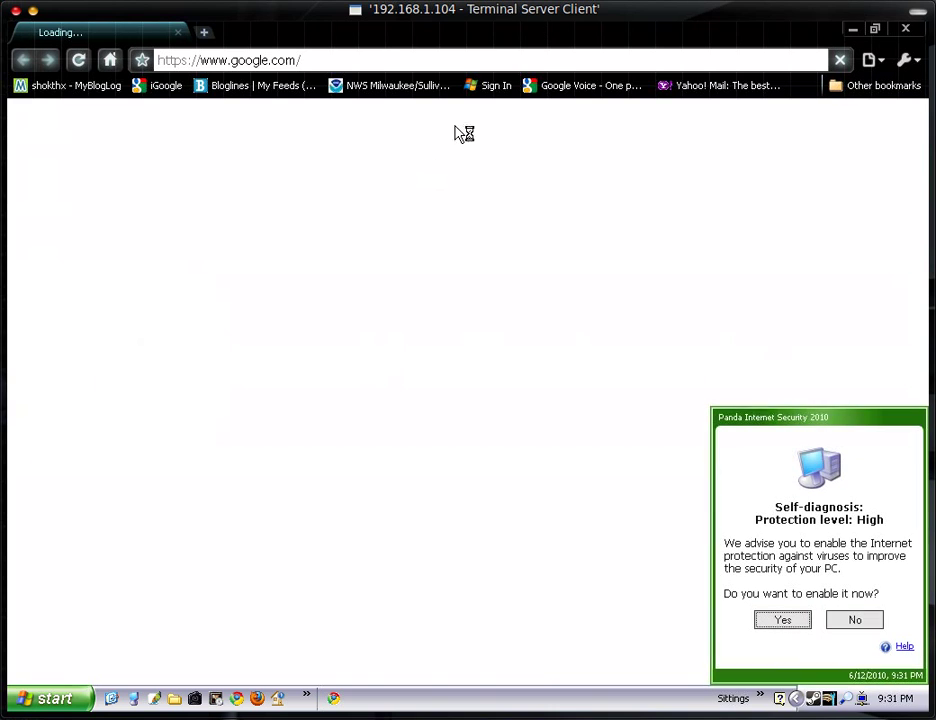
left_click(852, 618)
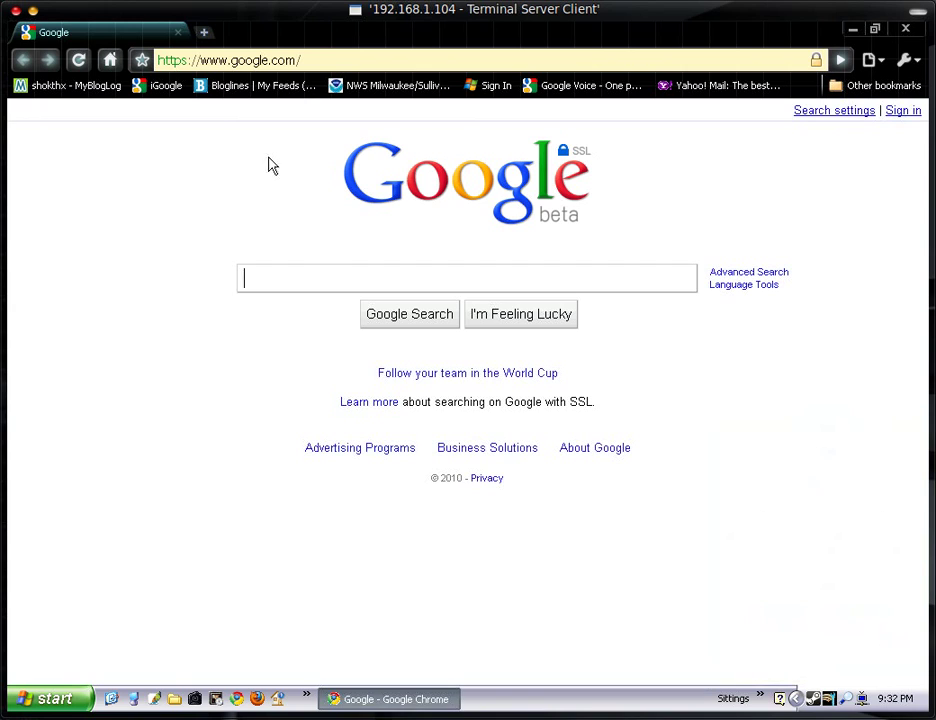
left_click(315, 62)
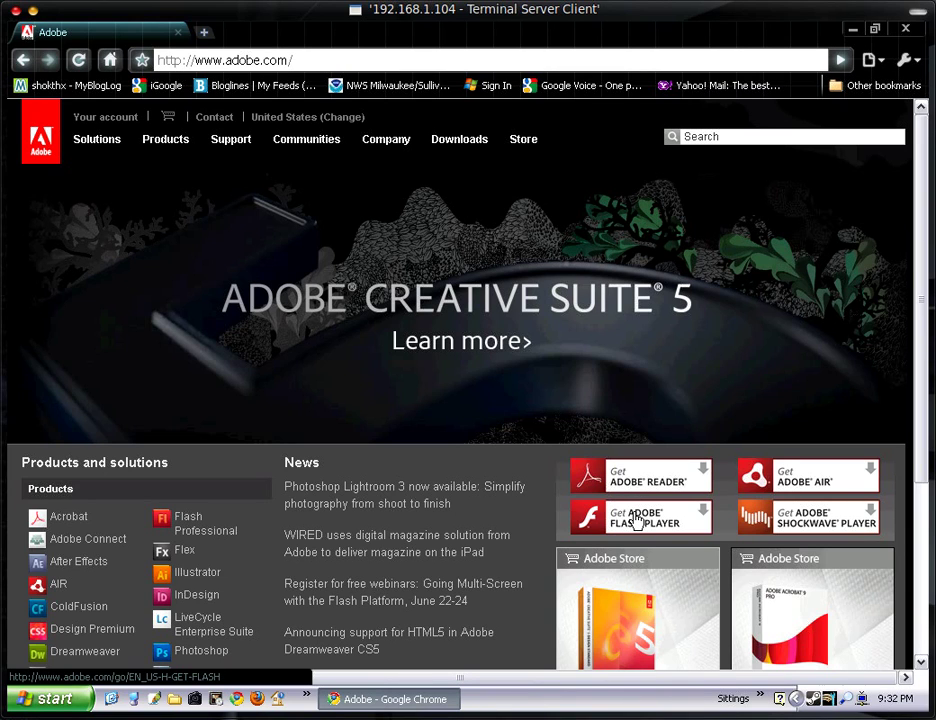
Step: Download the Adobe Flash Player 10.1 installer from the Adobe site and save it in Downloads as install_flash_player (1)
left_click(633, 520)
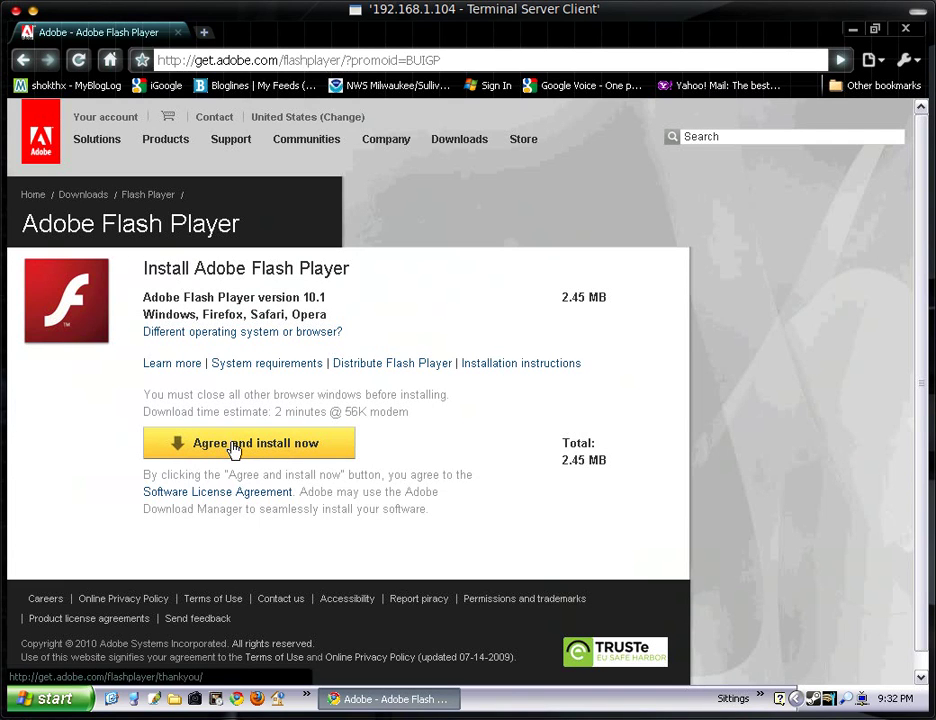
left_click(231, 445)
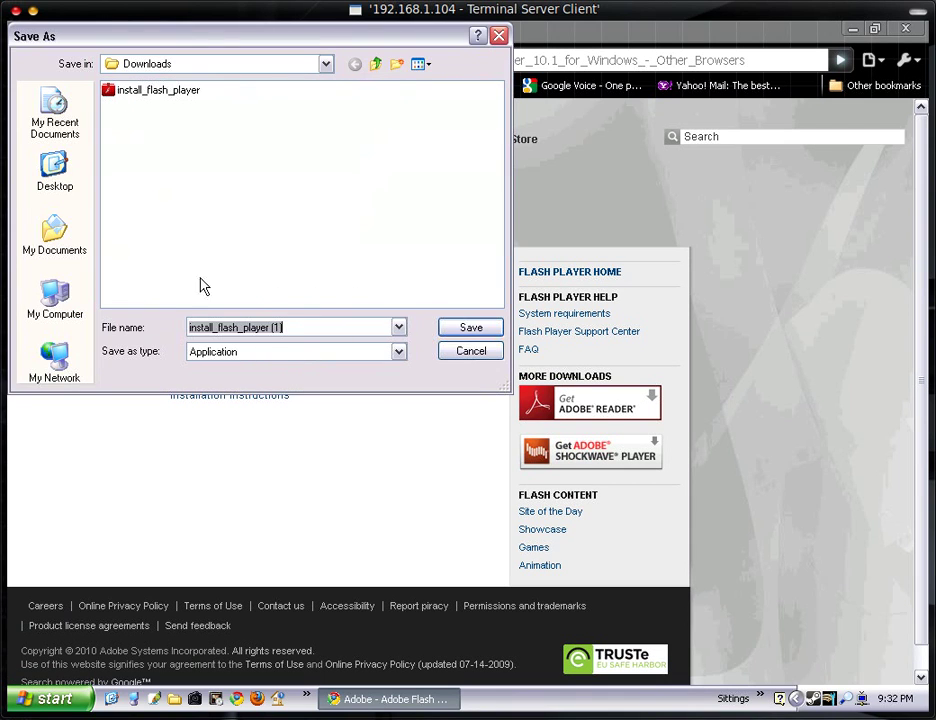
left_click(469, 330)
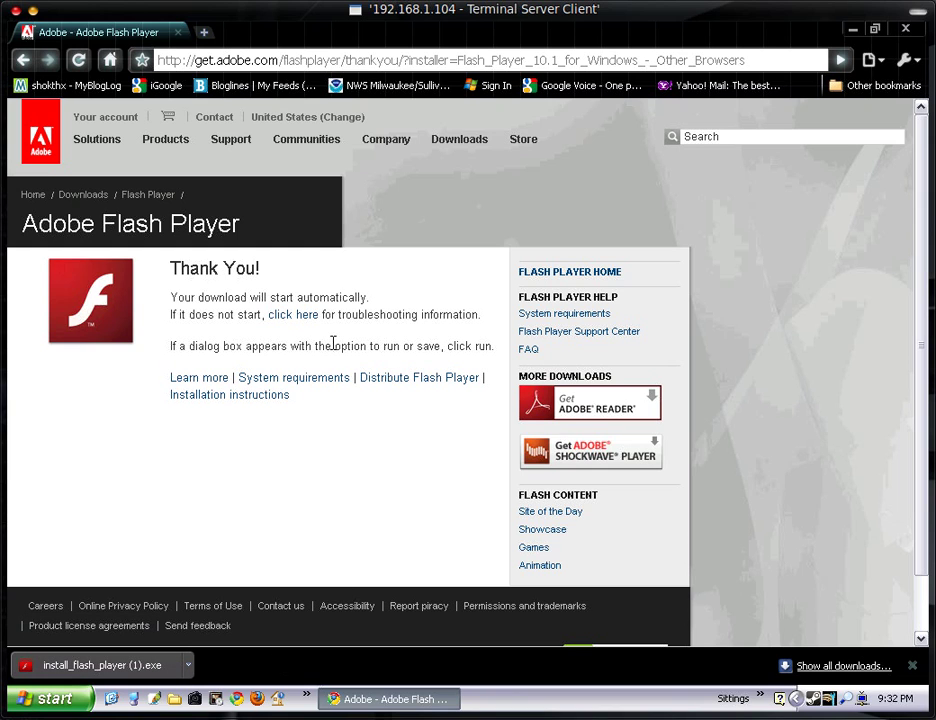
Step: Launch the downloaded install_flash_player (1).exe, close the browser, and allow the file to run
left_click(155, 662)
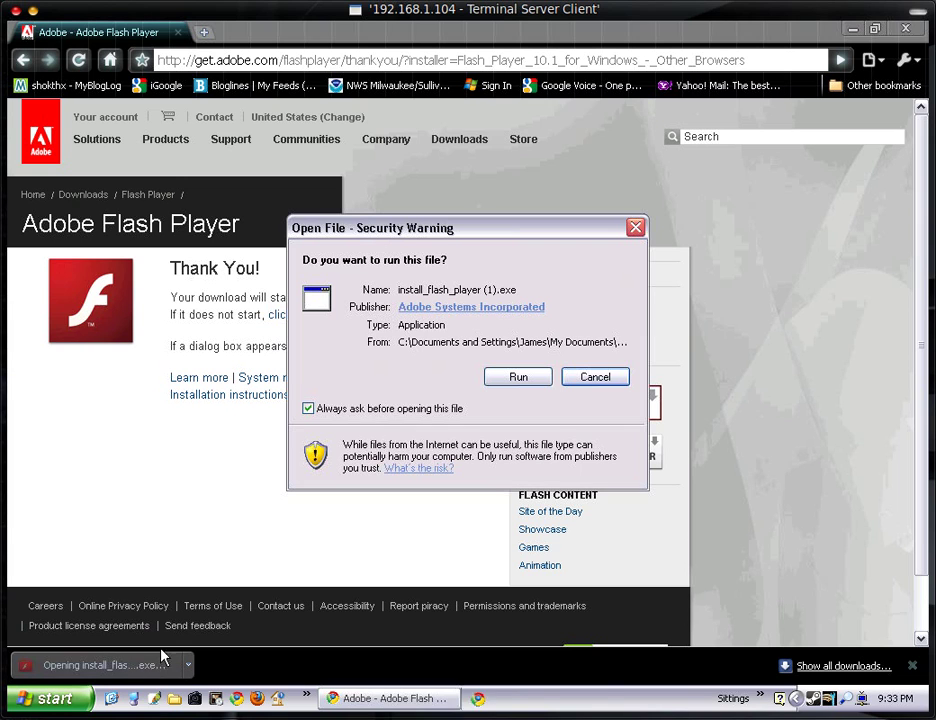
left_click(911, 32)
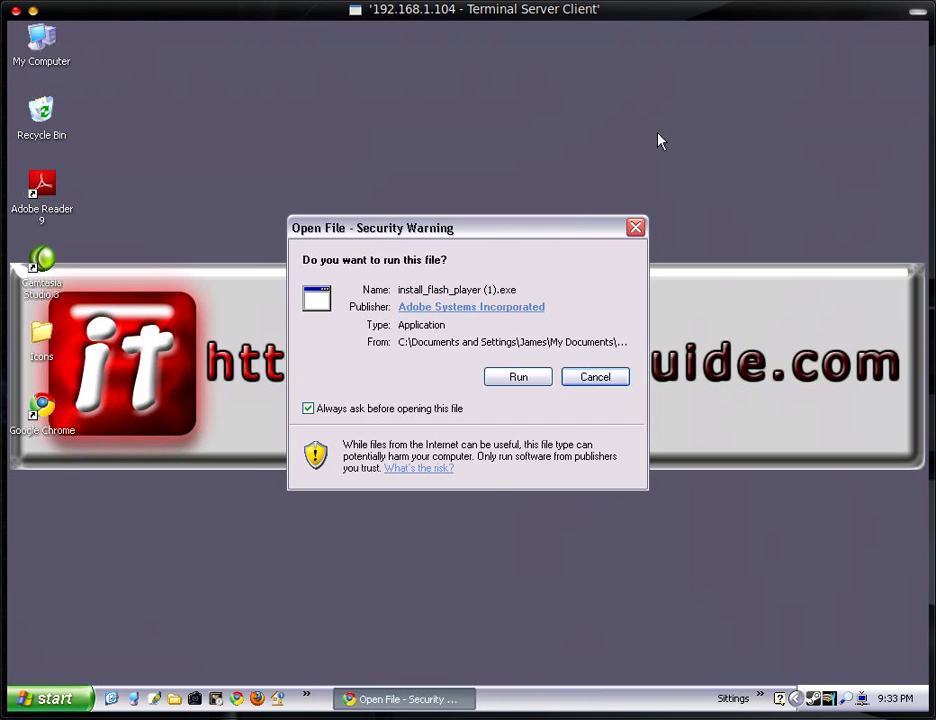
left_click(518, 377)
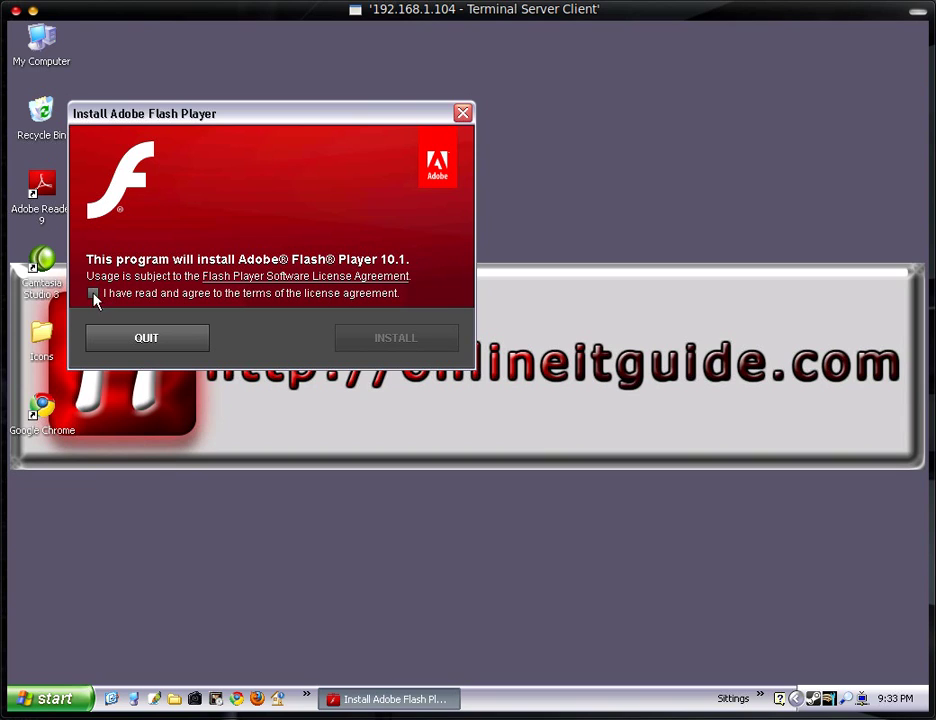
Step: Accept the license agreement, install Adobe Flash Player 10.1, and close the finished installer
left_click(93, 293)
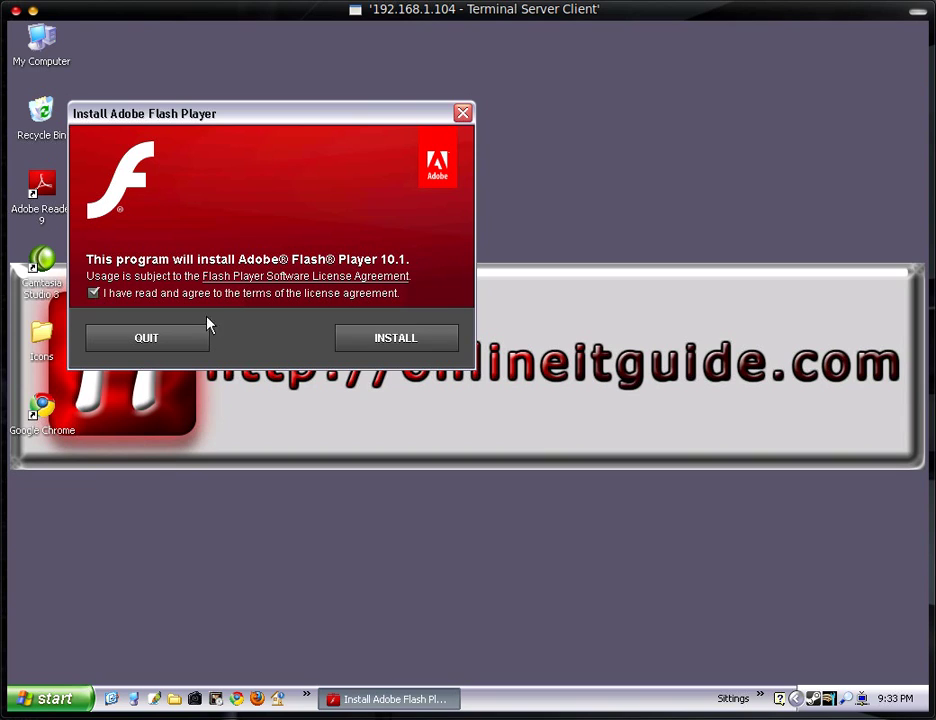
left_click(400, 338)
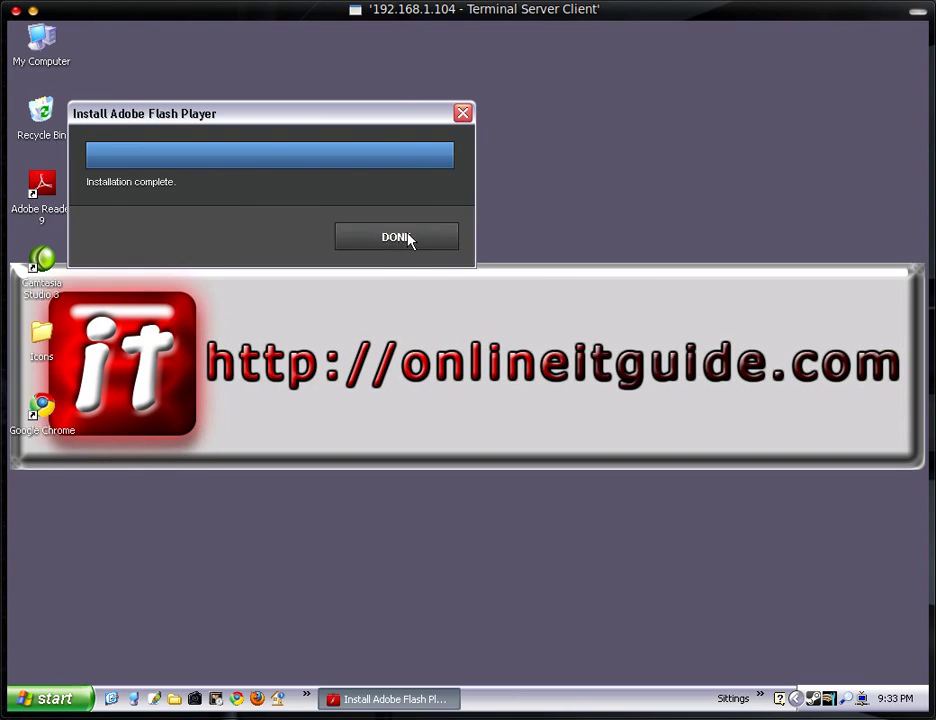
left_click(407, 239)
Step: Switch to Internet Explorer and go to adobe.com
left_click(60, 697)
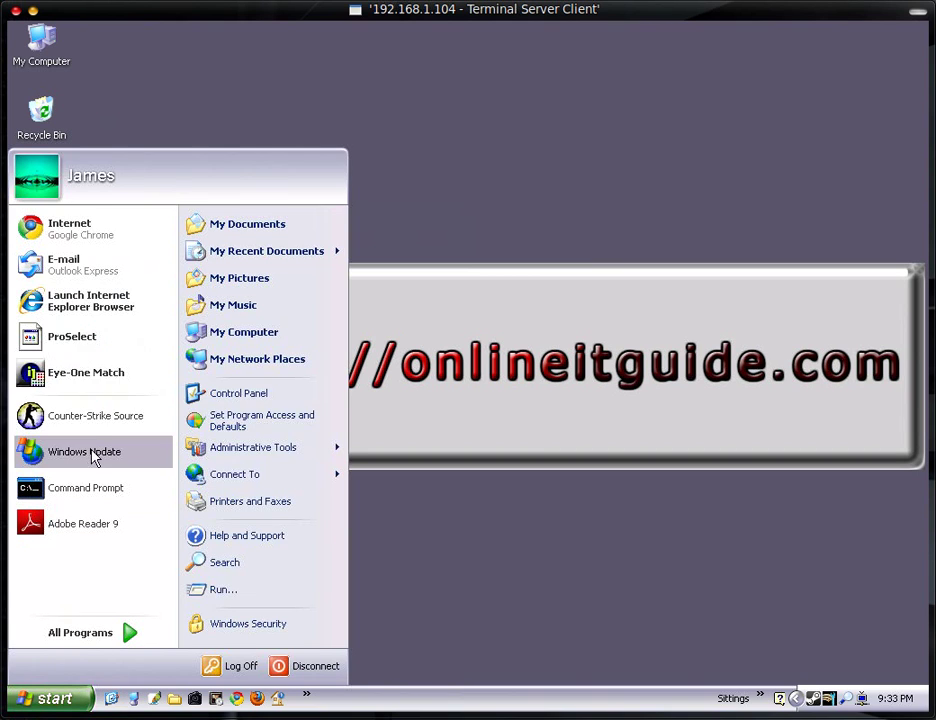
left_click(98, 303)
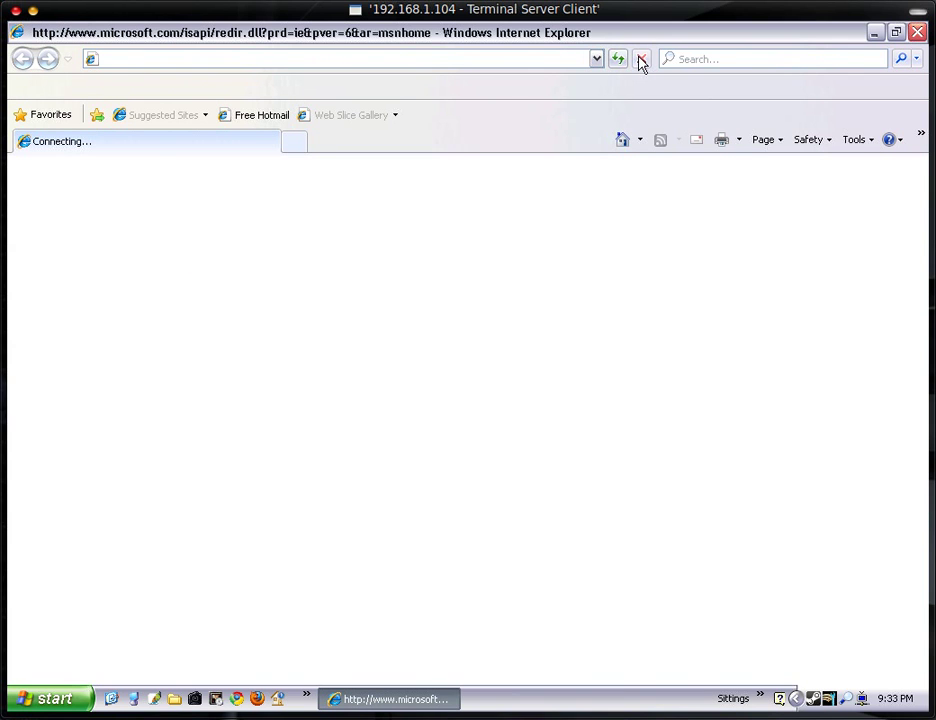
left_click(190, 60)
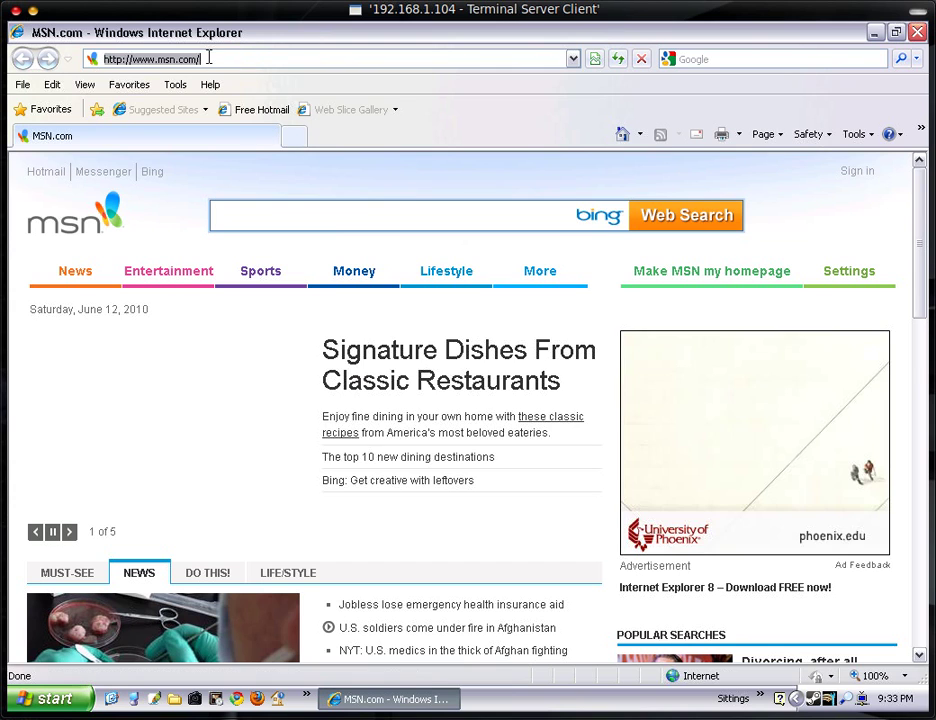
left_click(208, 58)
key("ctrl+a")
type("a")
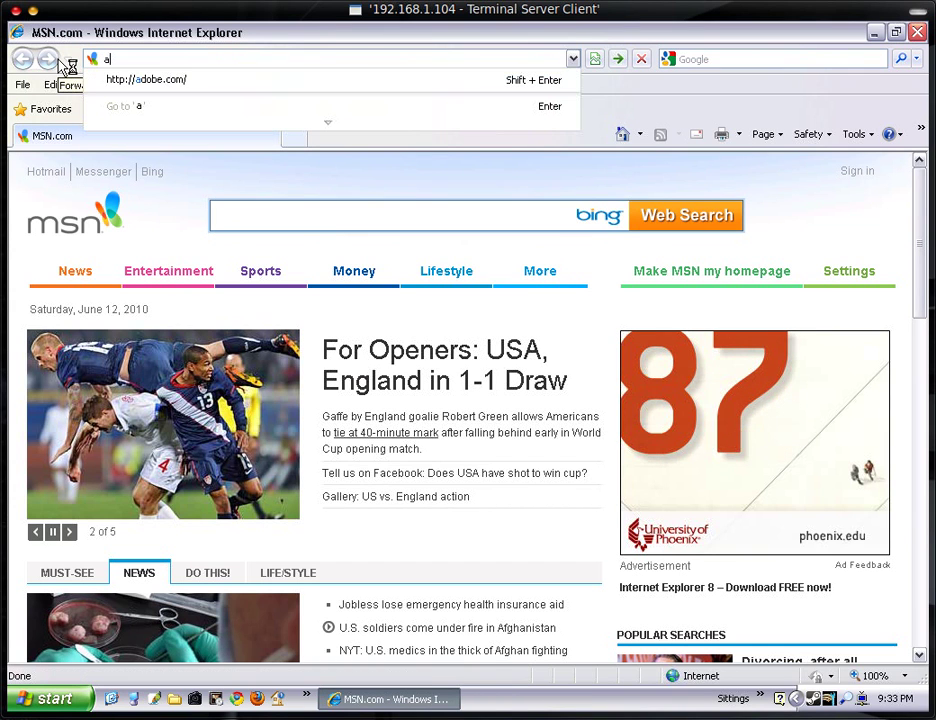
type("dobe")
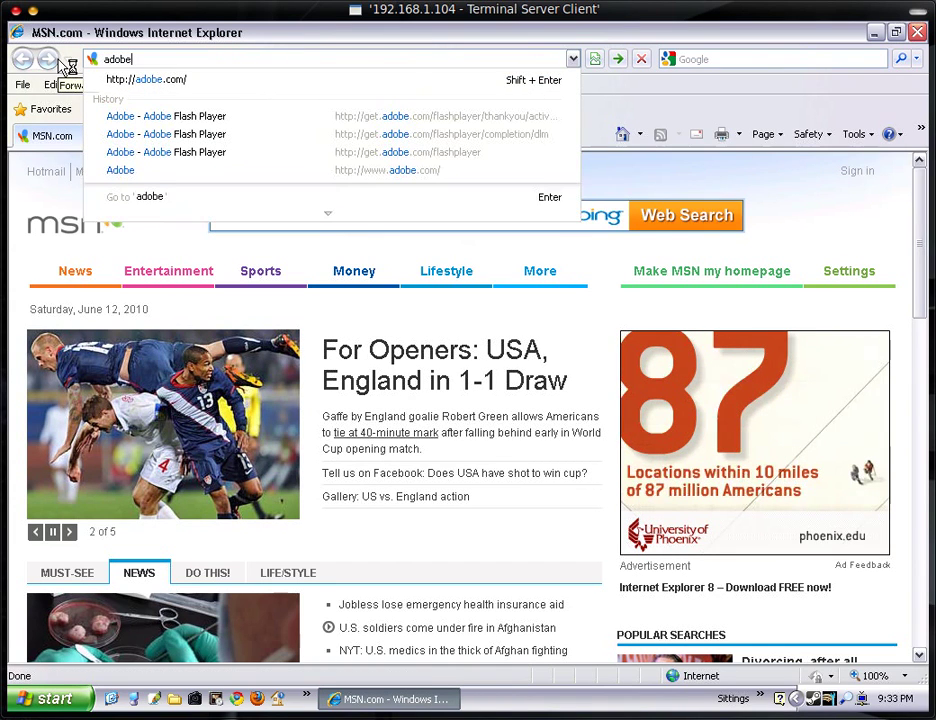
type(".com")
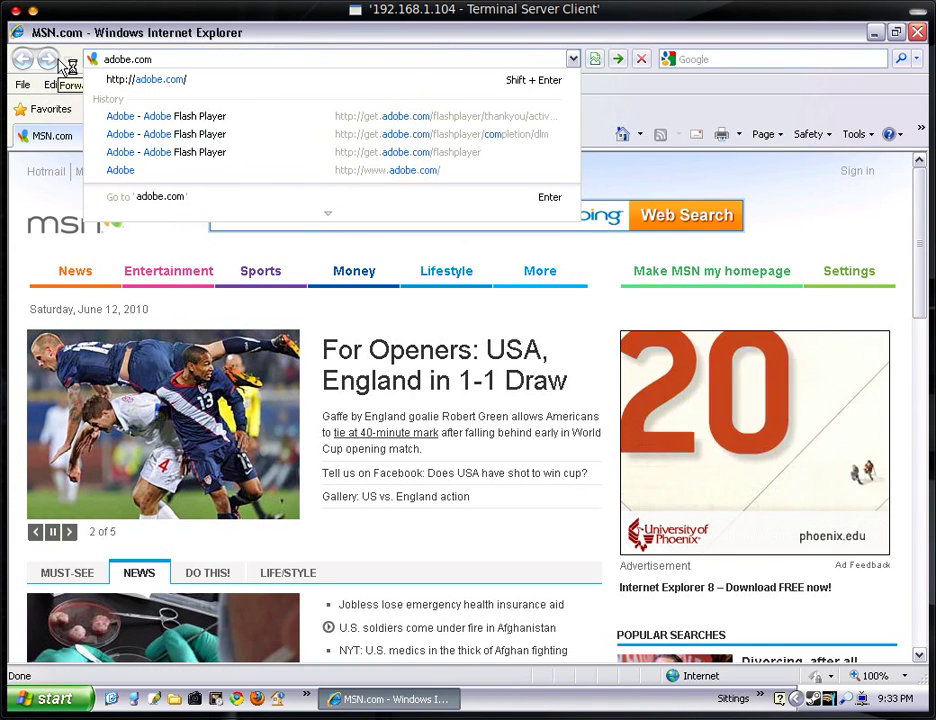
key("Return")
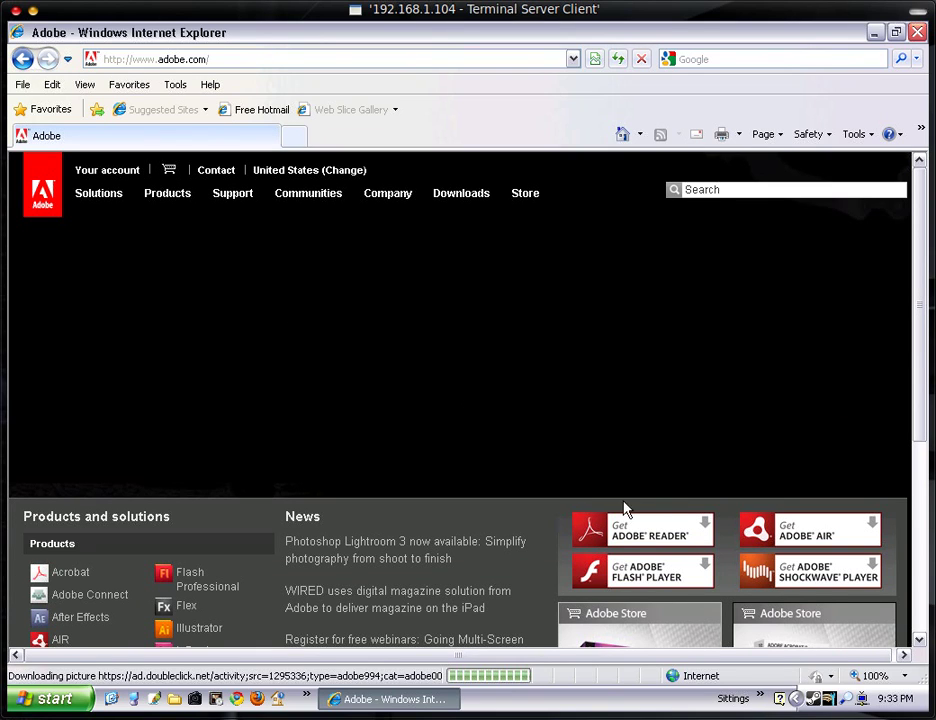
Step: Open Adobe's Flash Player download page and exclude the optional Free Google Toolbar
left_click(630, 574)
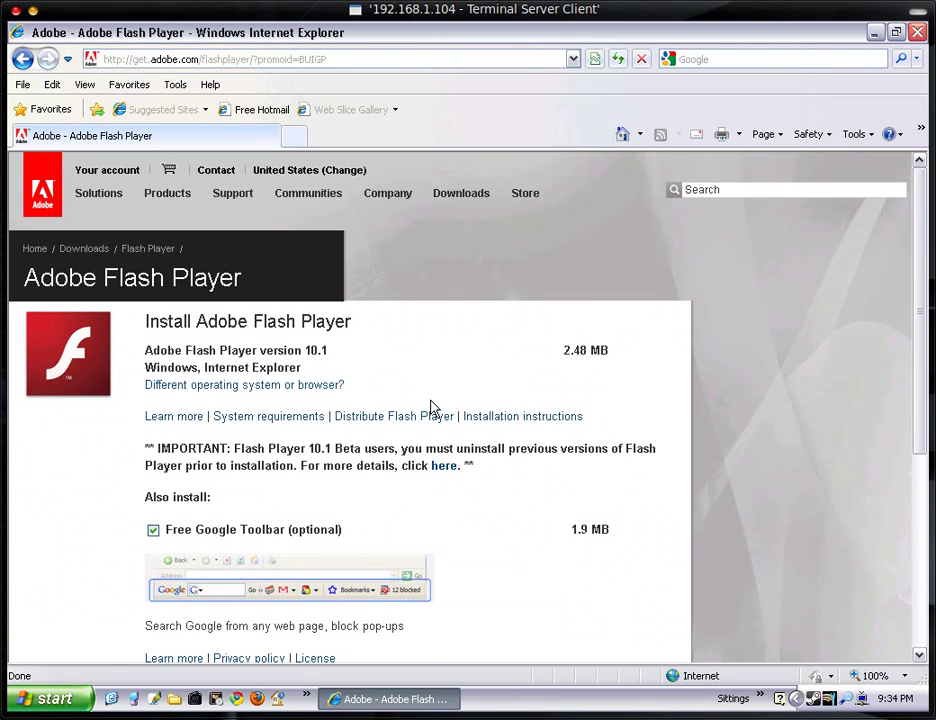
scroll(451, 332, "down", 5)
scroll(420, 320, "up", 3)
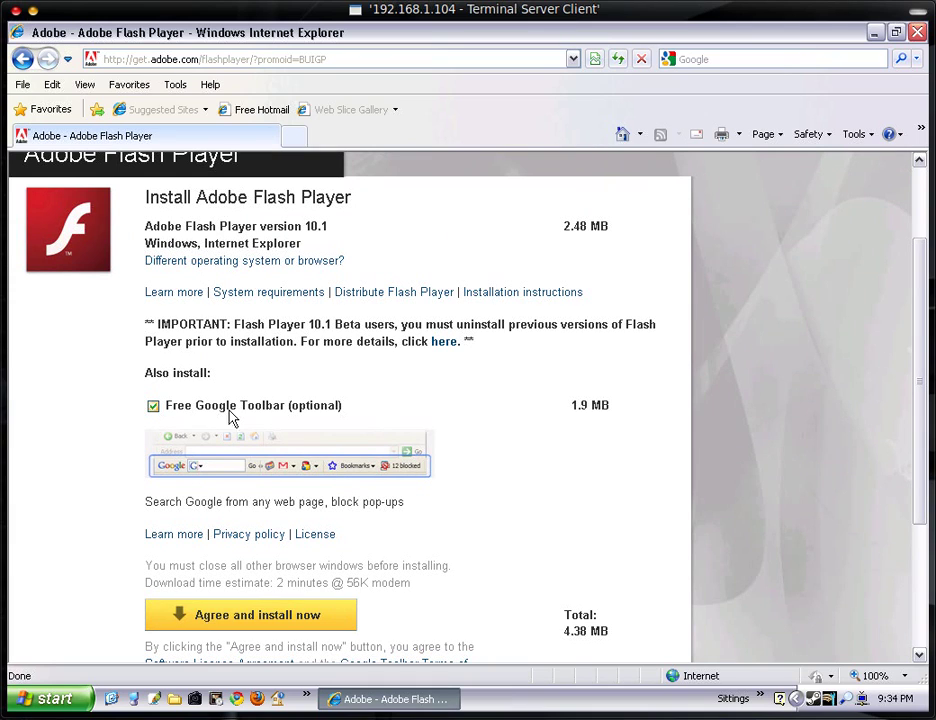
left_click(154, 409)
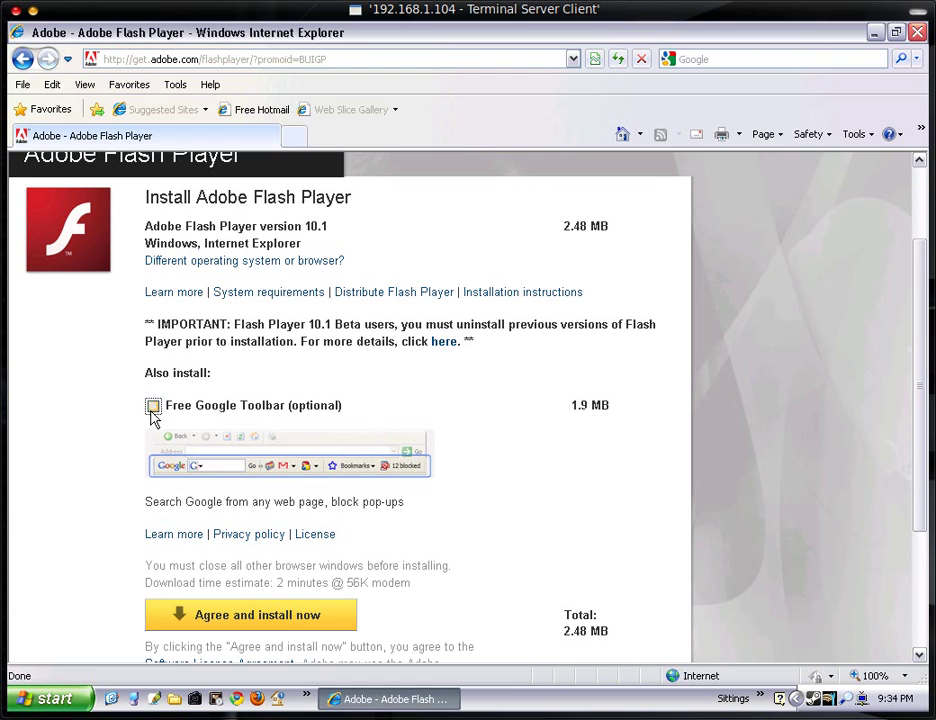
Step: Try to install Adobe Flash Player 10.1 through Adobe Download Manager, reloading the earlier download, and close the manager
left_click(222, 616)
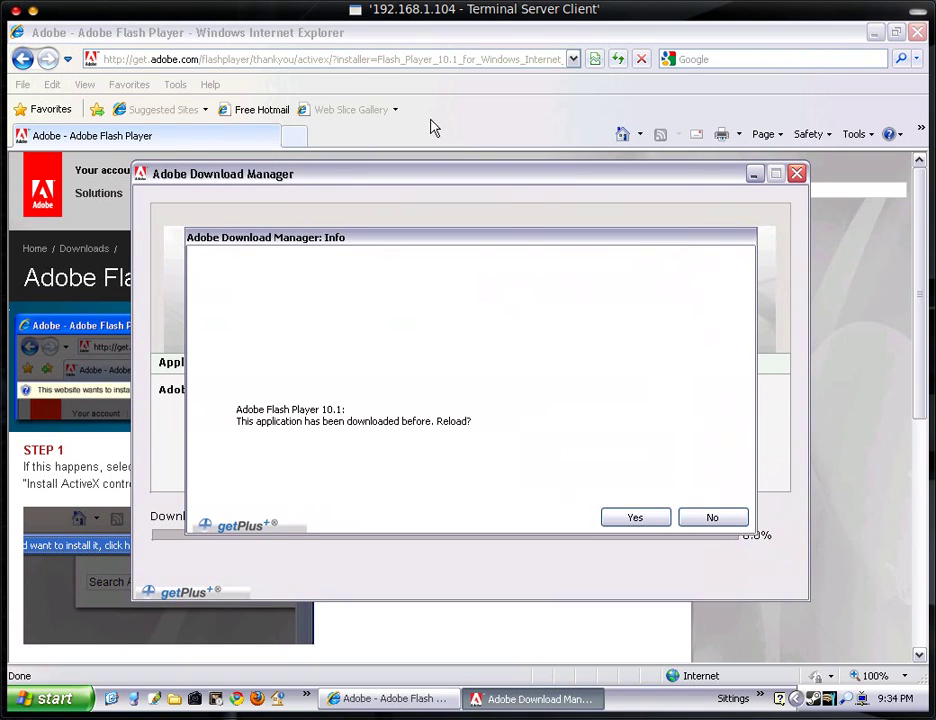
left_click(646, 522)
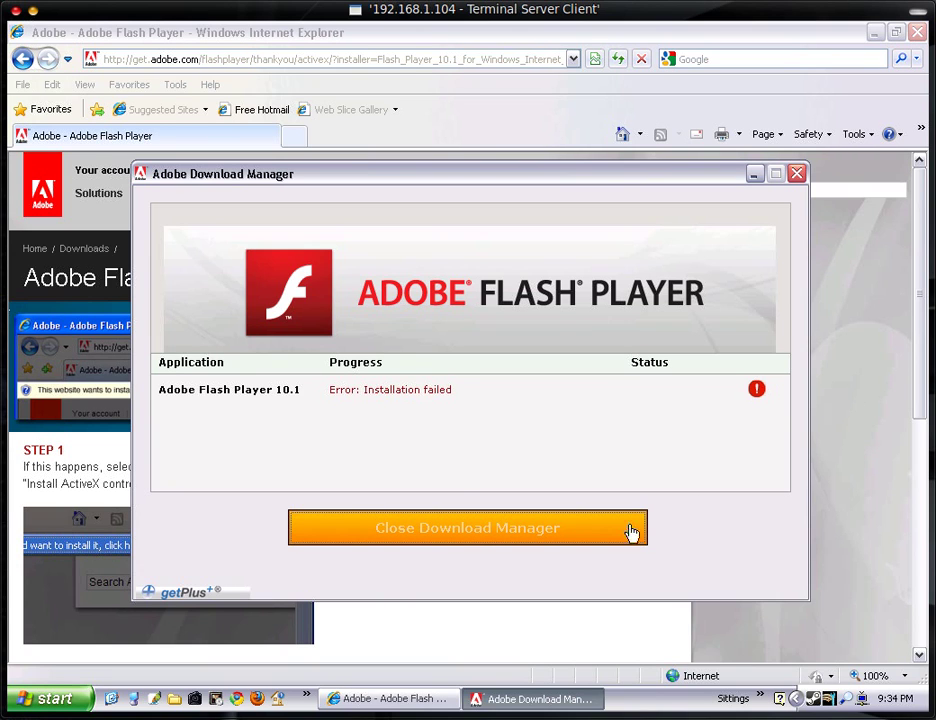
left_click(480, 539)
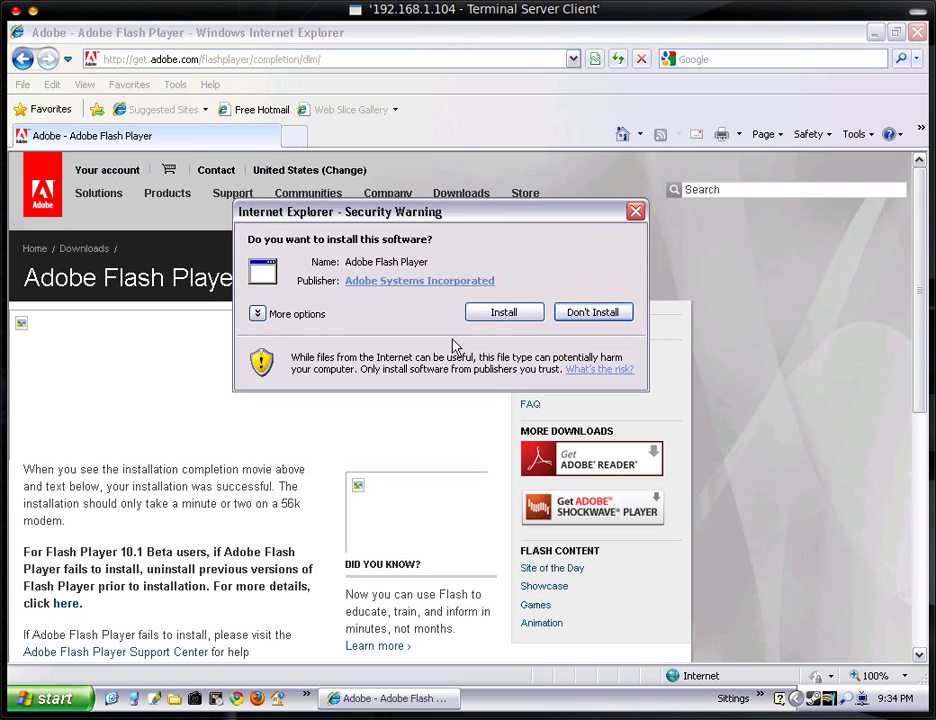
Step: Allow the Adobe Flash Player software from Adobe Systems Incorporated, and quit its installer without installing
left_click(503, 313)
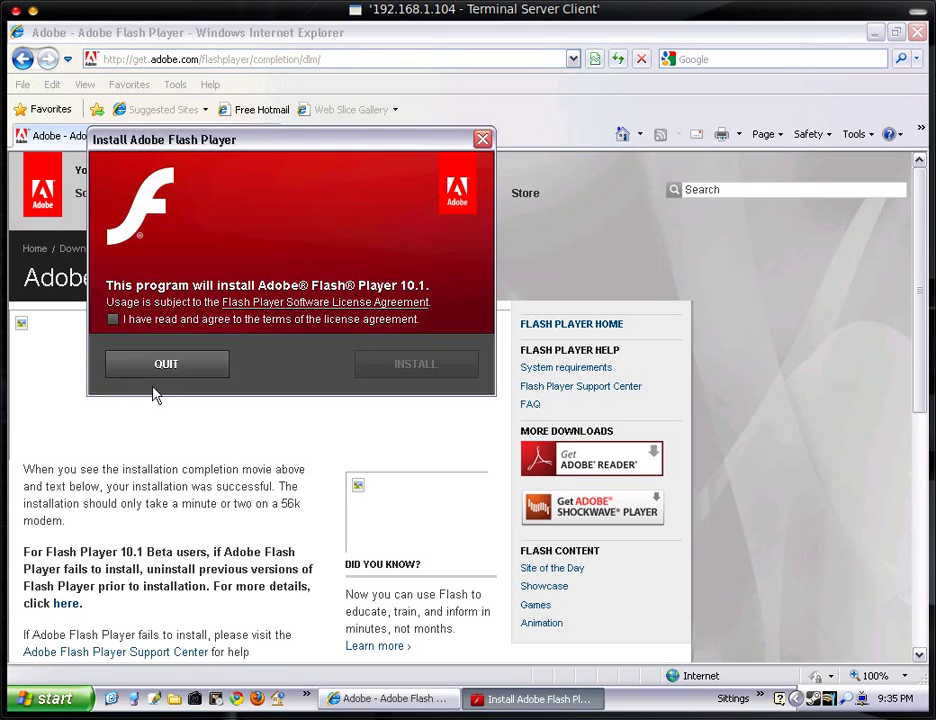
left_click(158, 368)
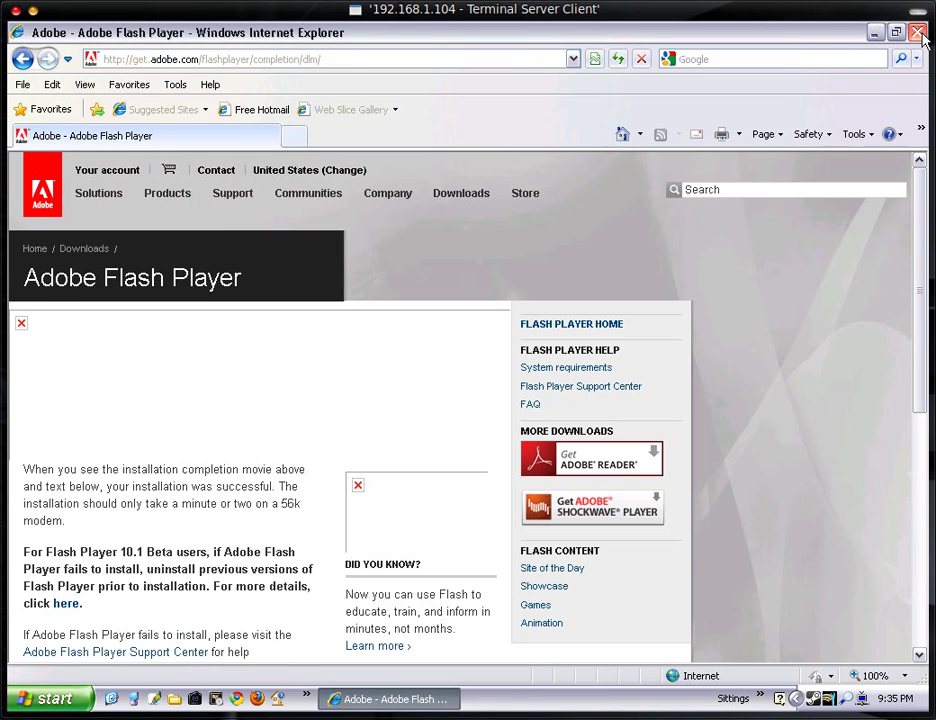